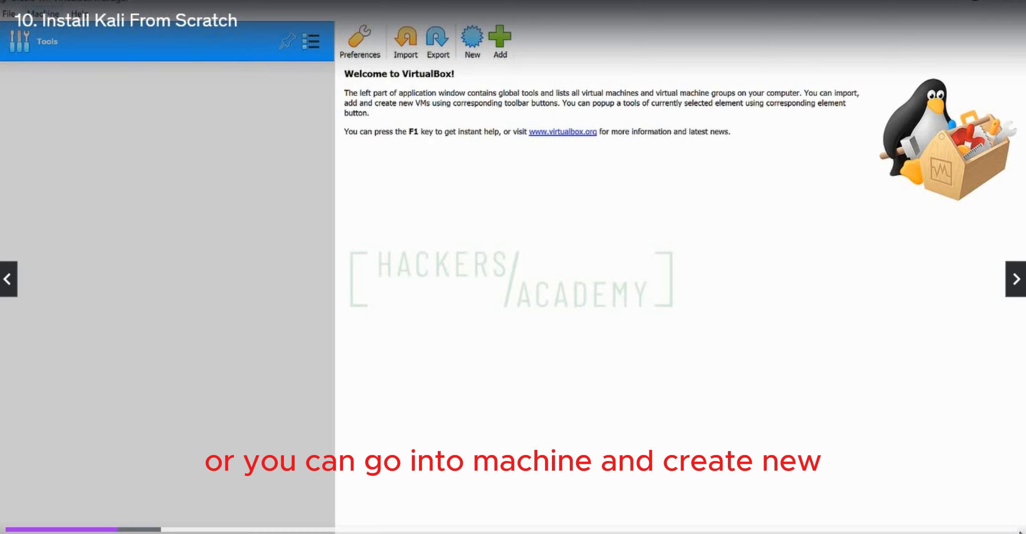
# Start a new virtual machine named kali 2021, type Linux, version Debian (64-bit), with 2048 MB of memory
pyautogui.click(47, 14)
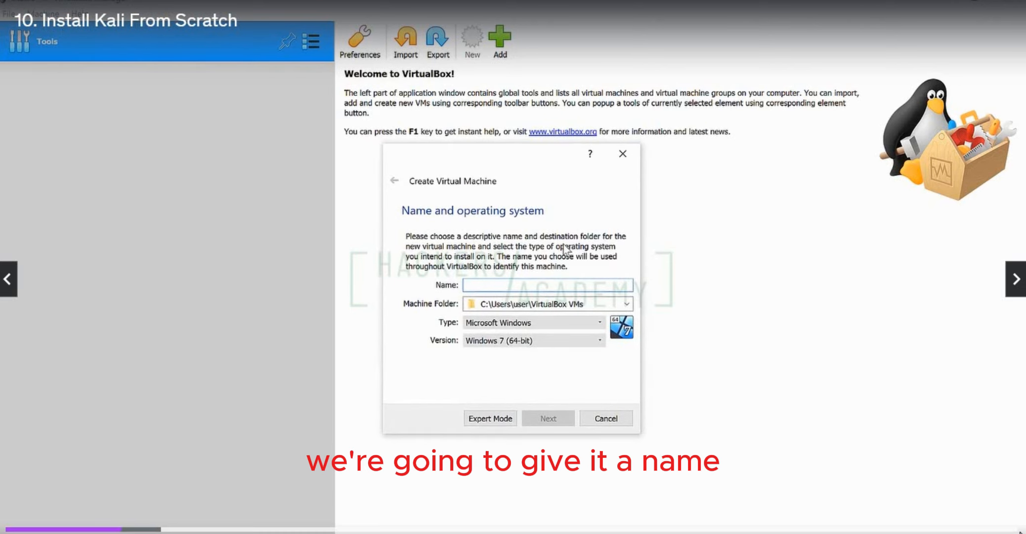
pyautogui.write('kal')
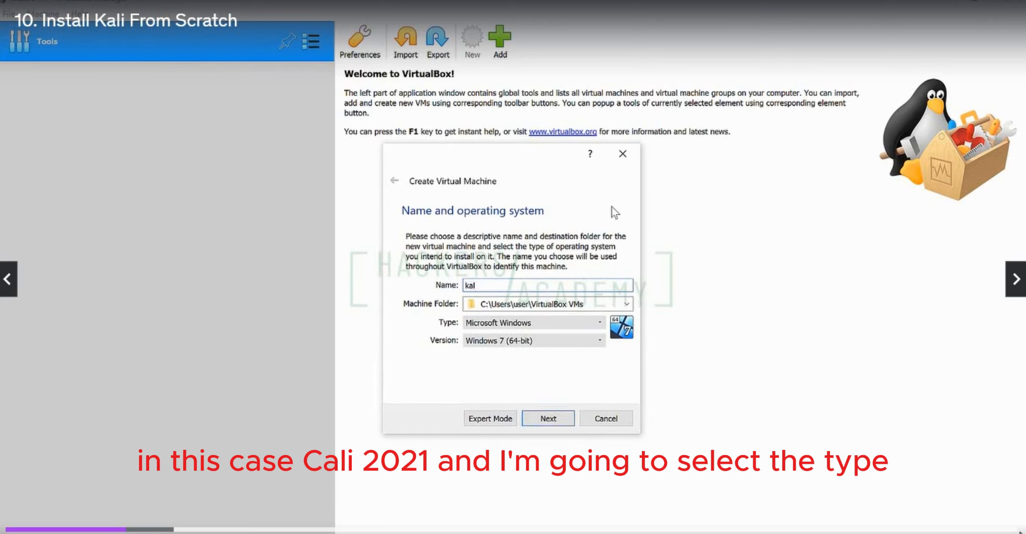
pyautogui.write('i 2021')
pyautogui.click(595, 323)
pyautogui.click(575, 345)
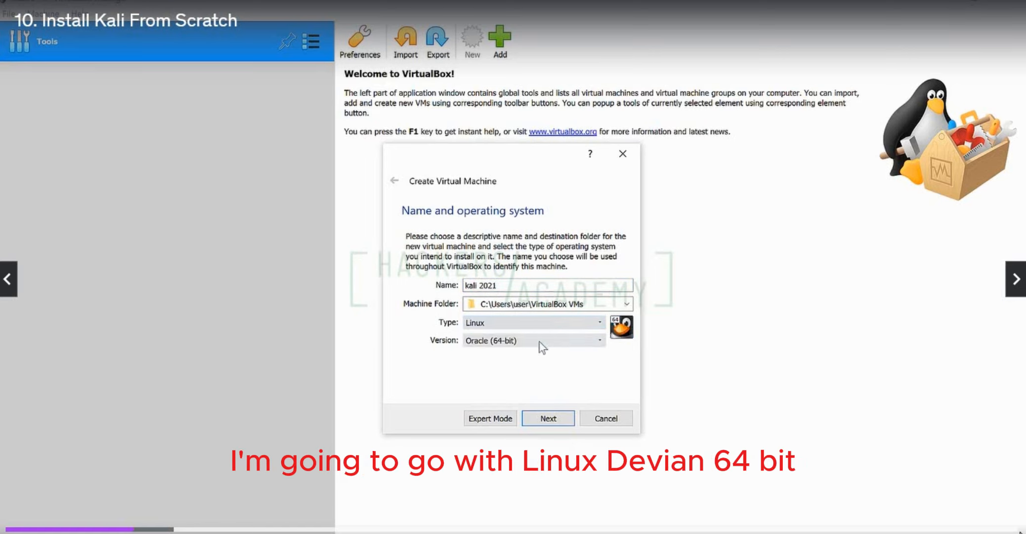
pyautogui.click(538, 340)
pyautogui.click(542, 362)
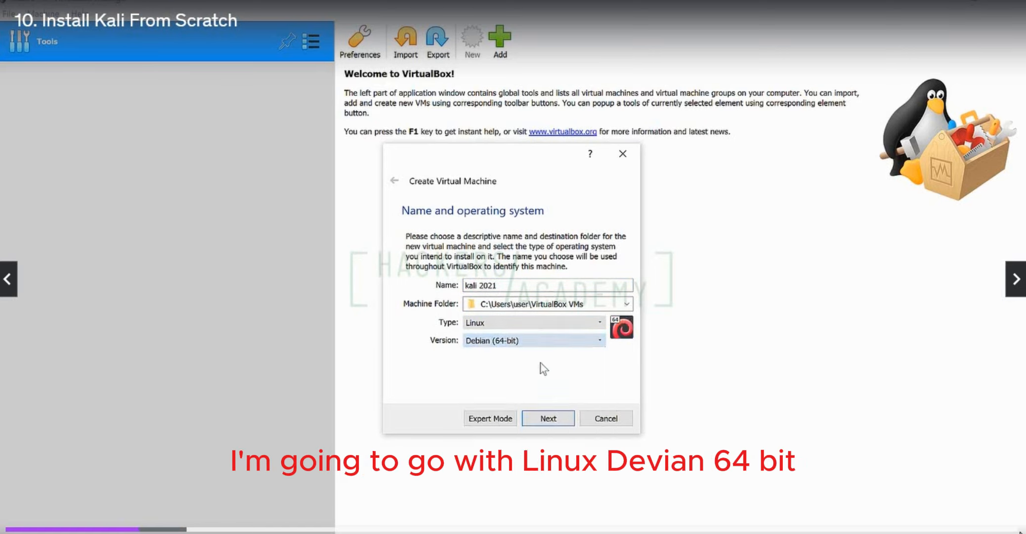
pyautogui.click(548, 418)
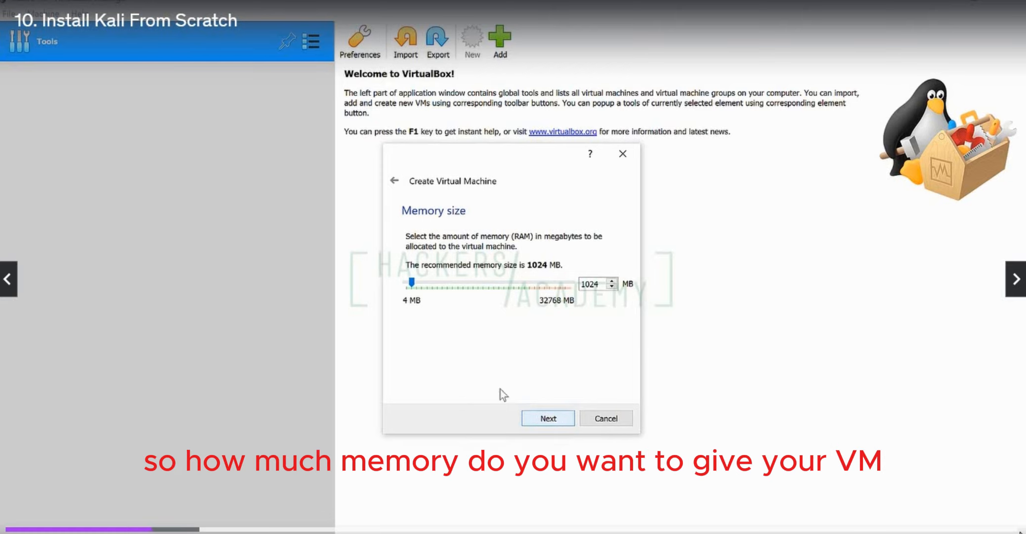
pyautogui.moveTo(416, 285); pyautogui.dragTo(421, 285)
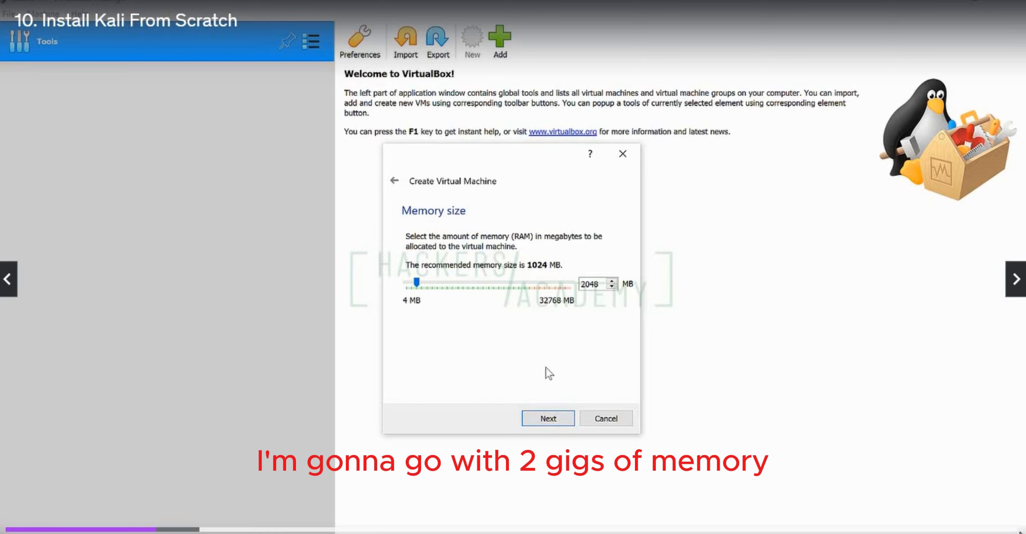
pyautogui.click(546, 417)
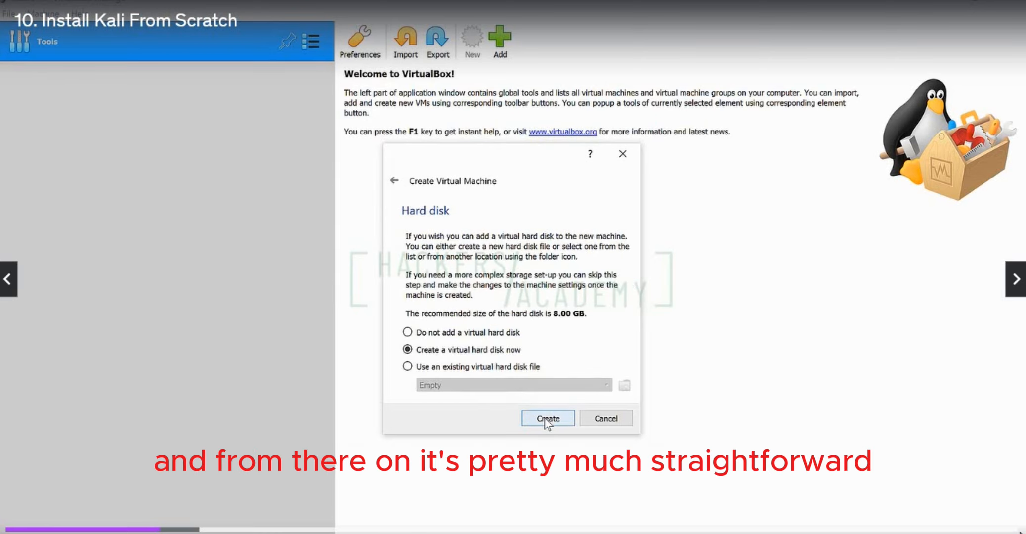
# Create a dynamically allocated VDI virtual hard disk of 40 GB for the new machine
pyautogui.click(547, 418)
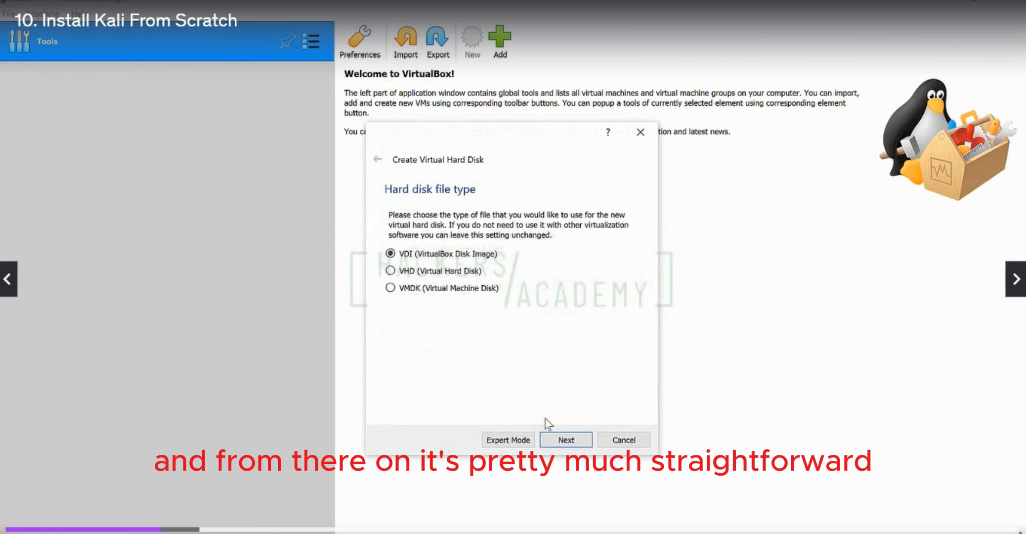
pyautogui.click(558, 440)
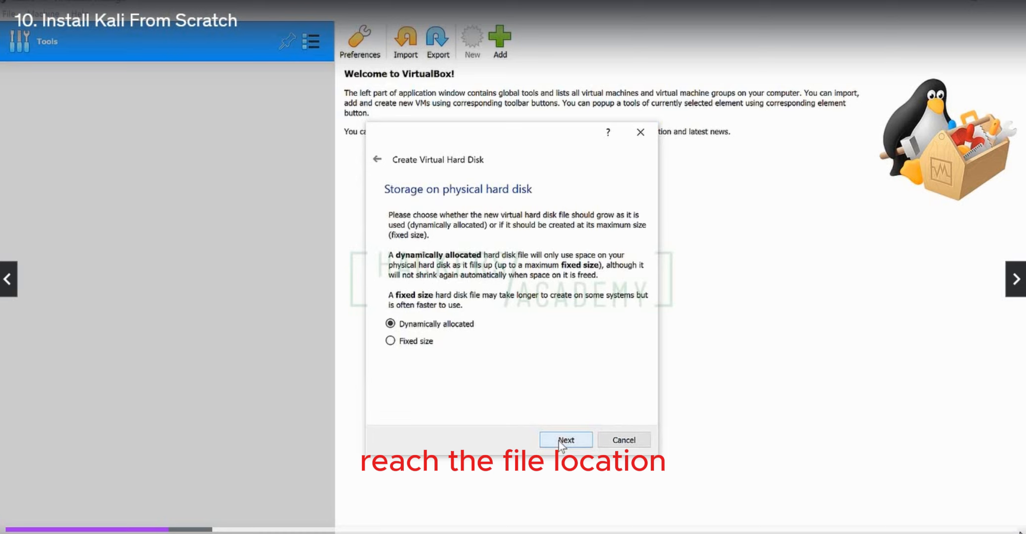
pyautogui.click(561, 442)
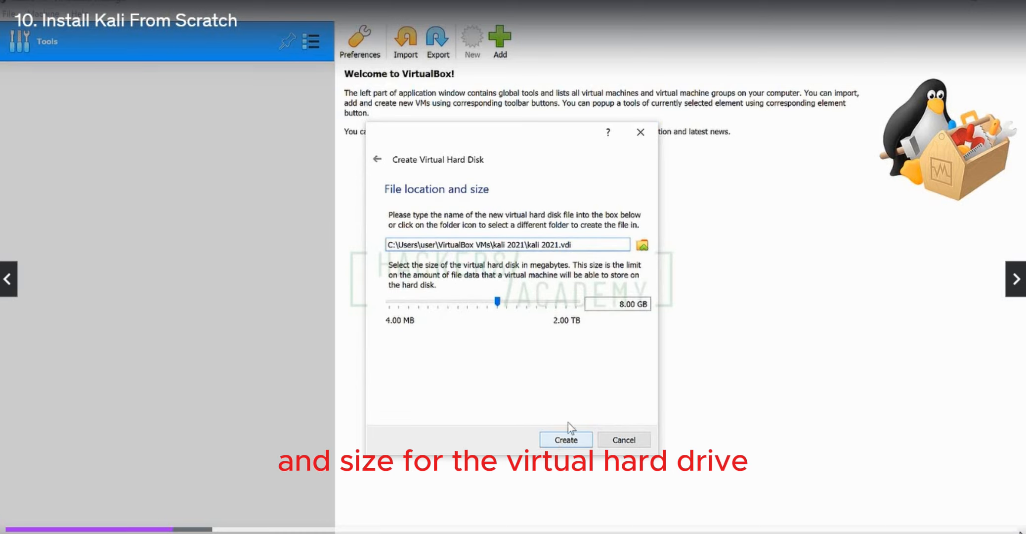
pyautogui.doubleClick(614, 302)
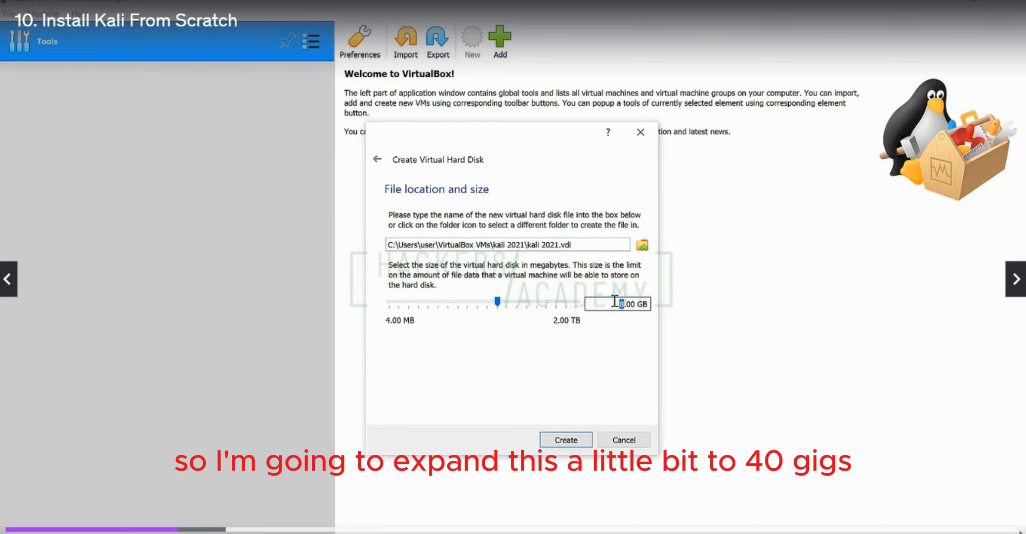
pyautogui.write('40')
pyautogui.click(577, 442)
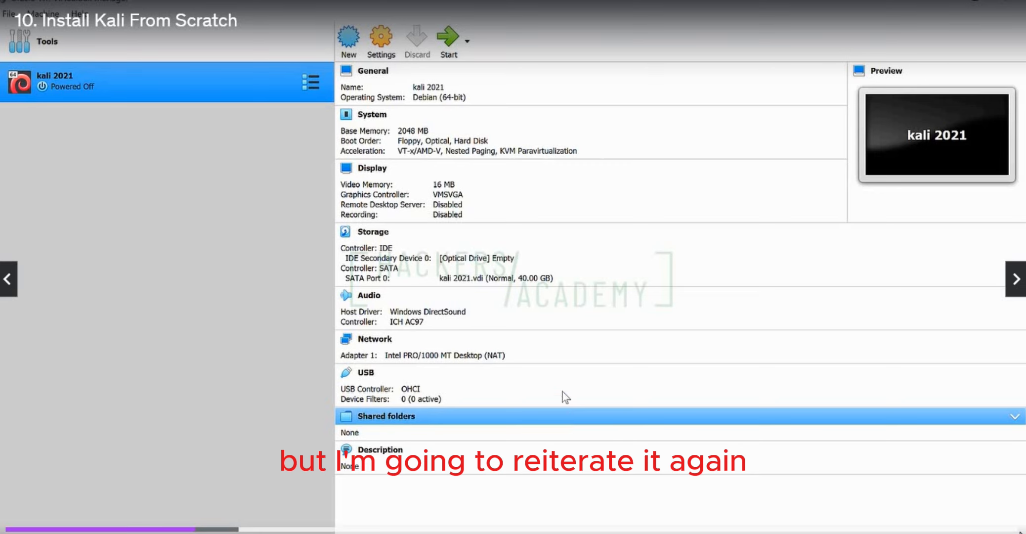
# Review the kali 2021 machine's network adapter settings and load kali-linux-2021.1-installer-amd64.iso into its empty IDE optical drive
pyautogui.click(384, 42)
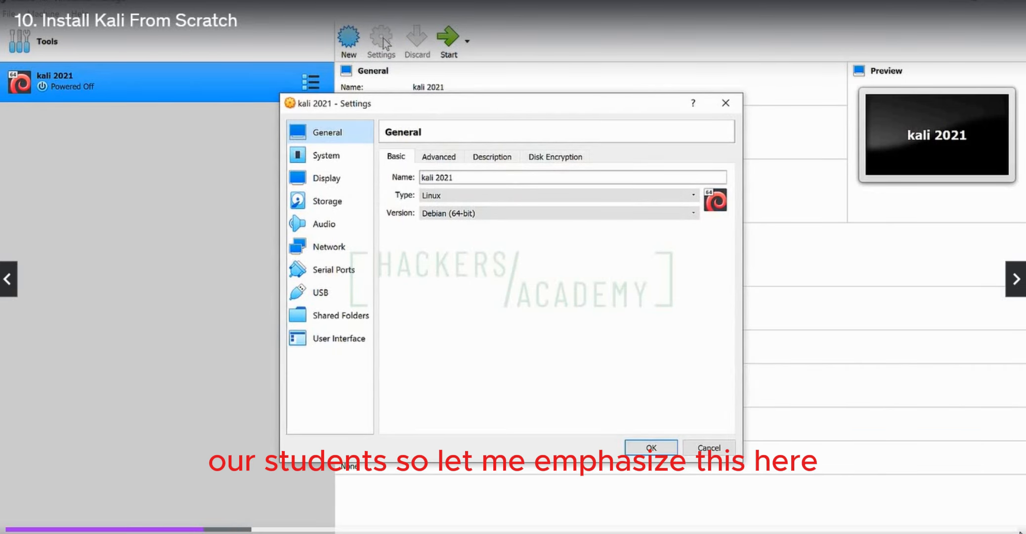
pyautogui.click(332, 248)
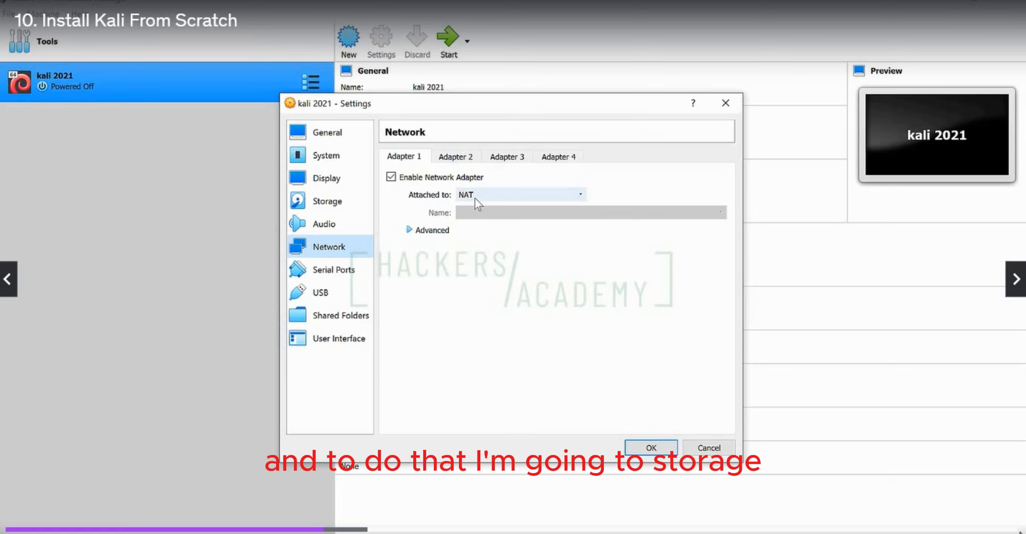
pyautogui.click(344, 203)
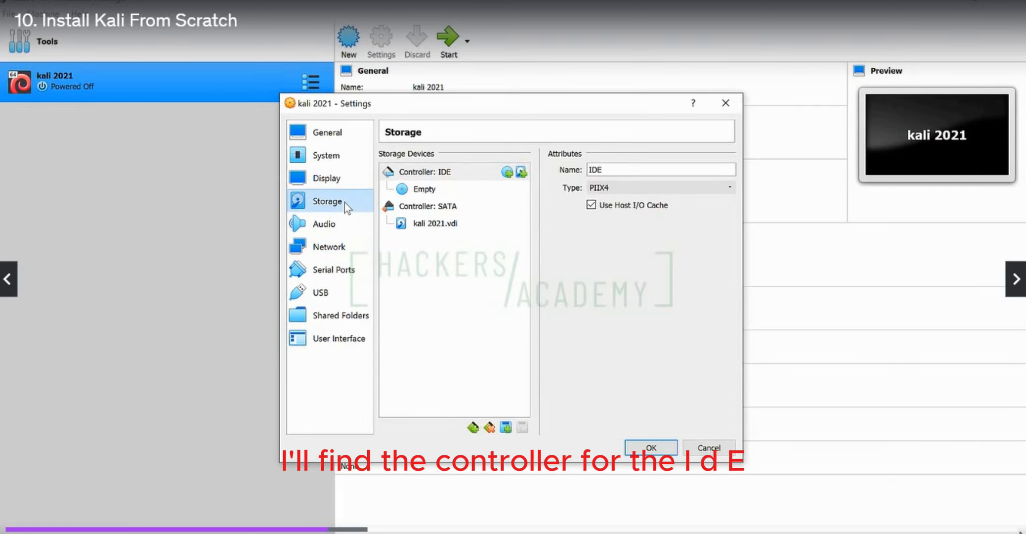
pyautogui.click(434, 190)
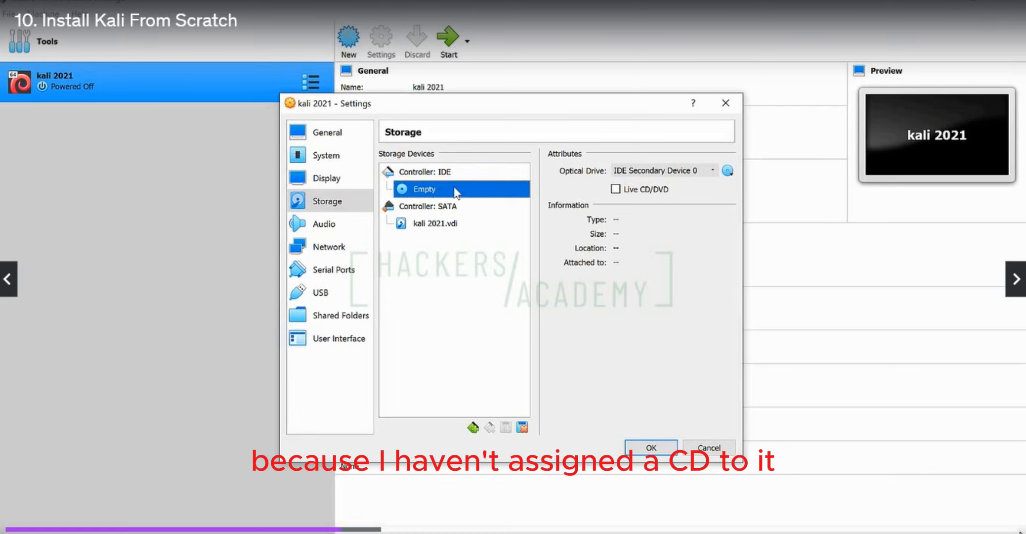
pyautogui.click(727, 170)
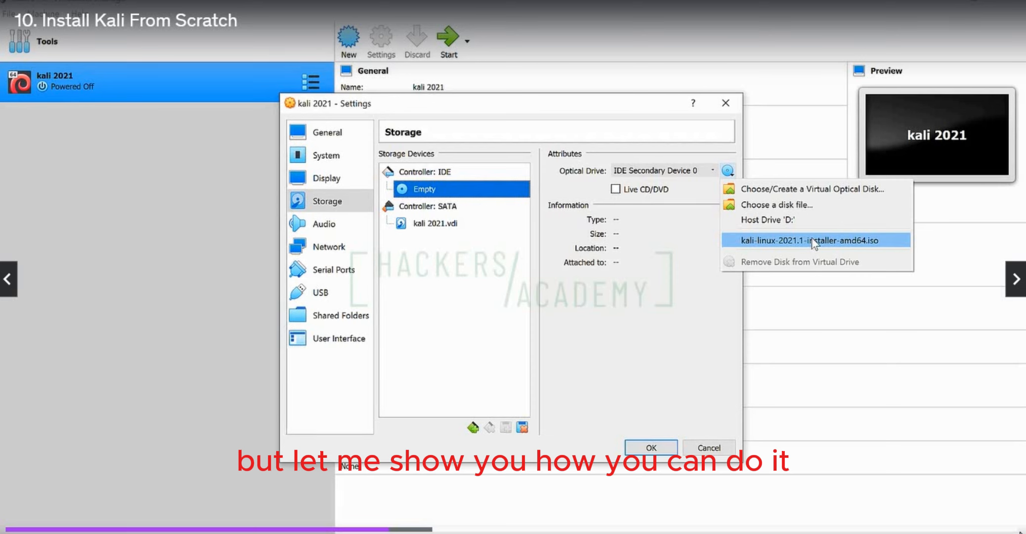
pyautogui.click(812, 205)
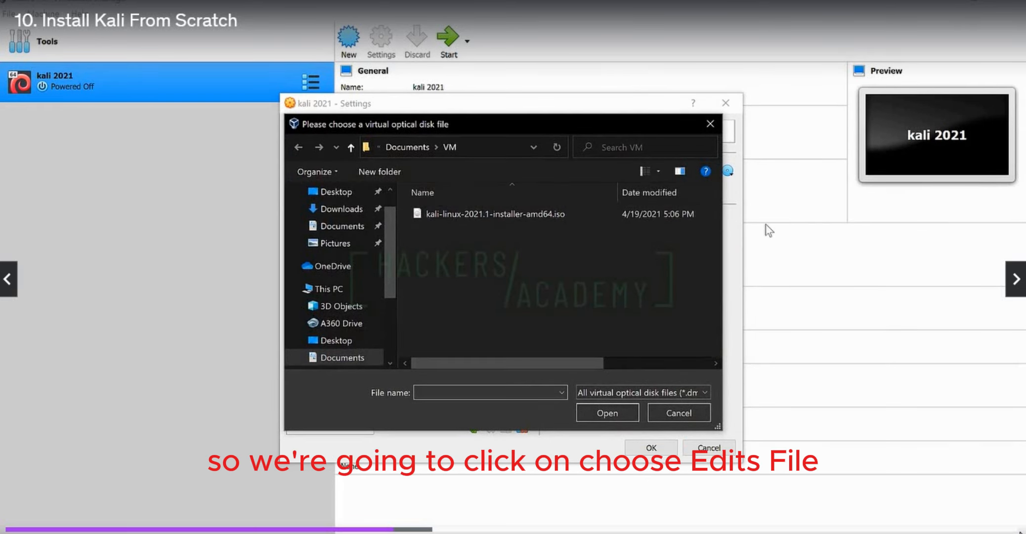
pyautogui.click(455, 215)
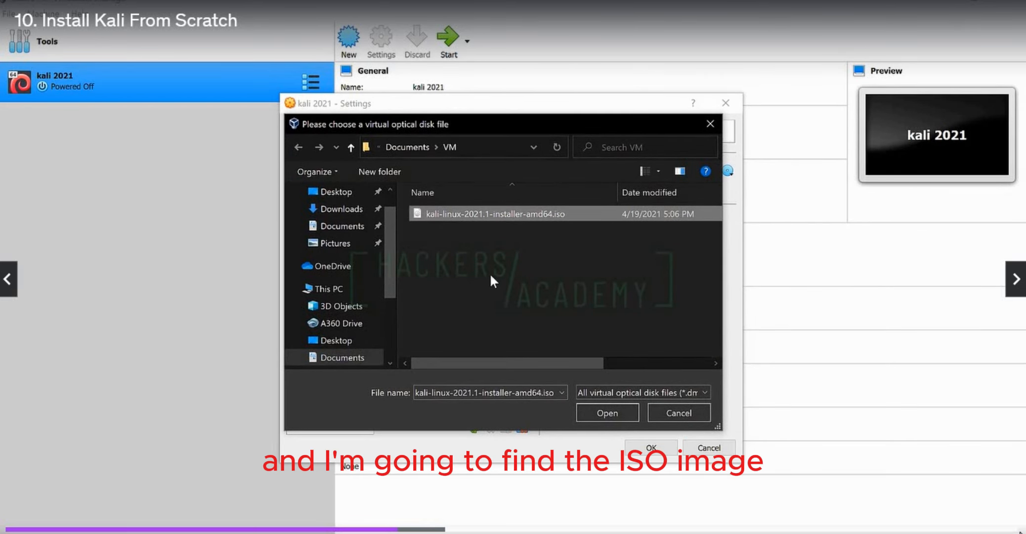
pyautogui.click(600, 417)
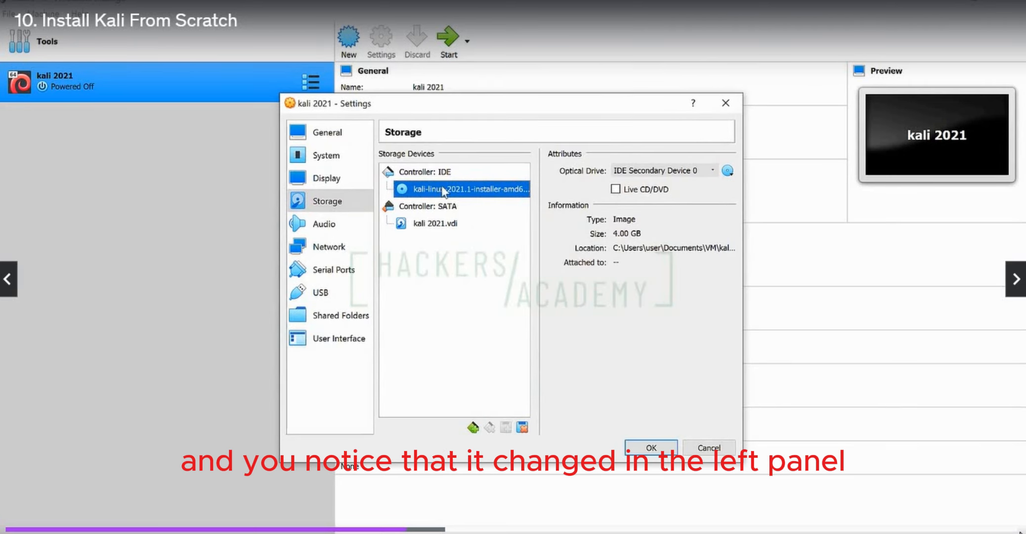
pyautogui.click(651, 448)
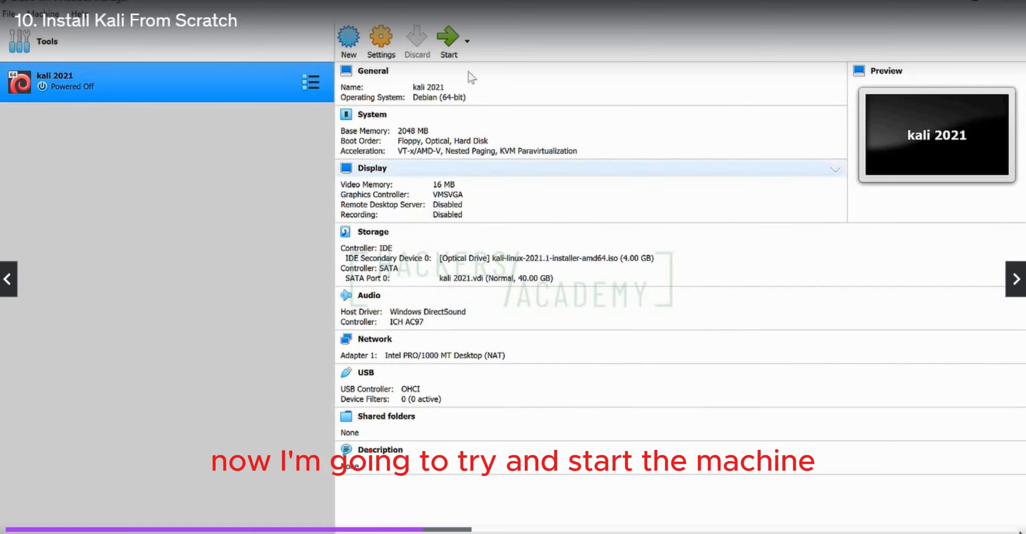
# Start the kali 2021 machine in Scale mode and launch the graphical install with keyboard and mouse capture allowed
pyautogui.click(454, 40)
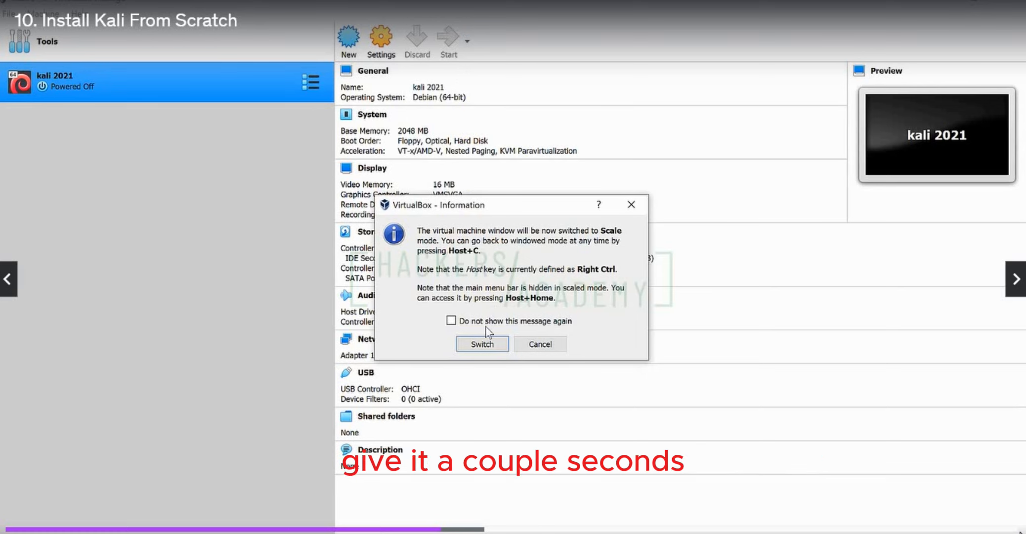
pyautogui.click(484, 346)
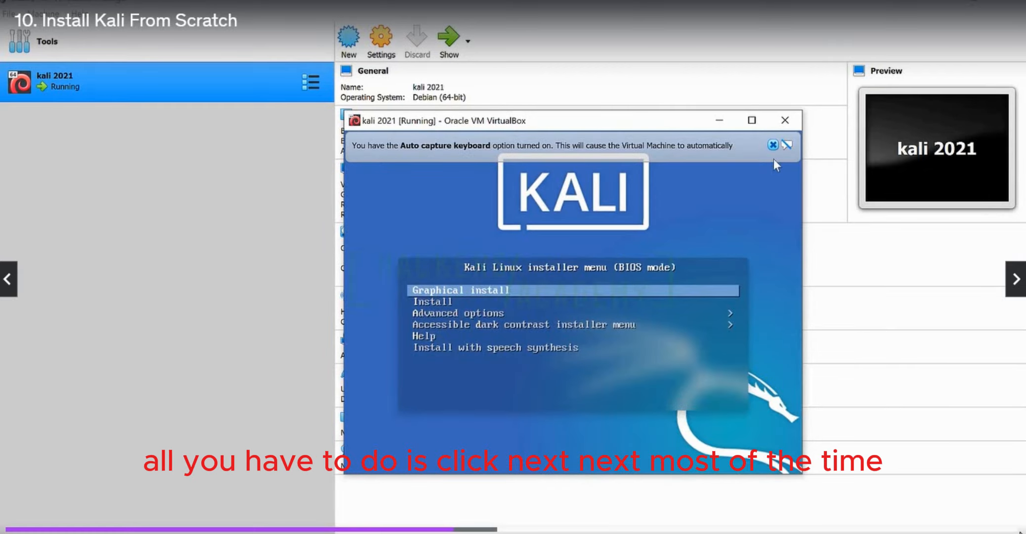
pyautogui.click(773, 186)
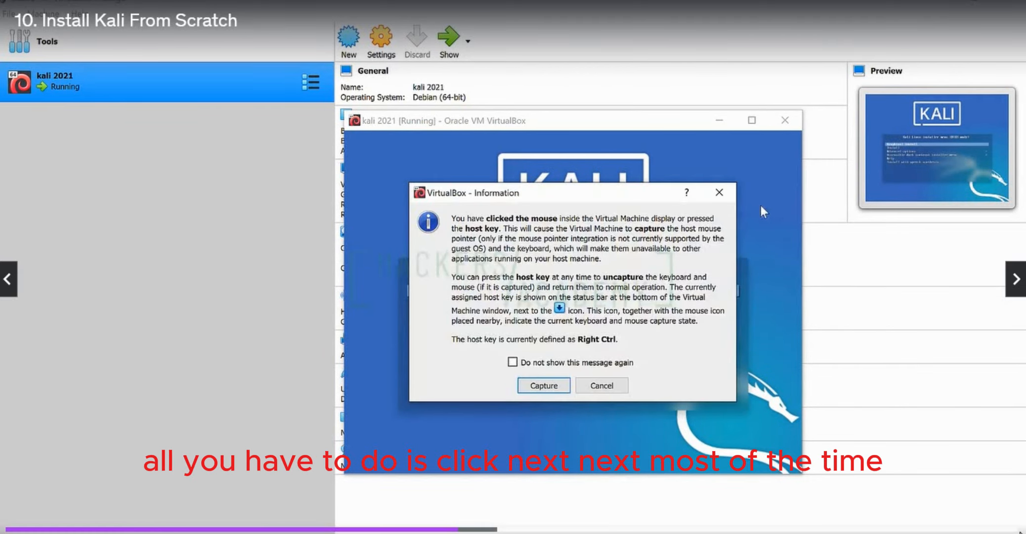
pyautogui.click(544, 385)
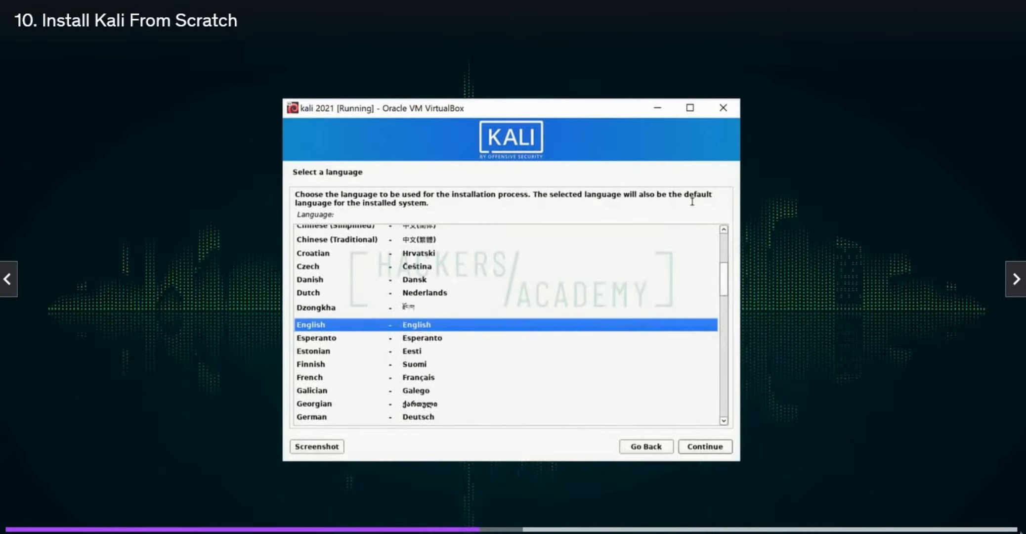
# Configure the installer with English as the language, United States as the location and hackersacademy as the hostname
pyautogui.click(707, 447)
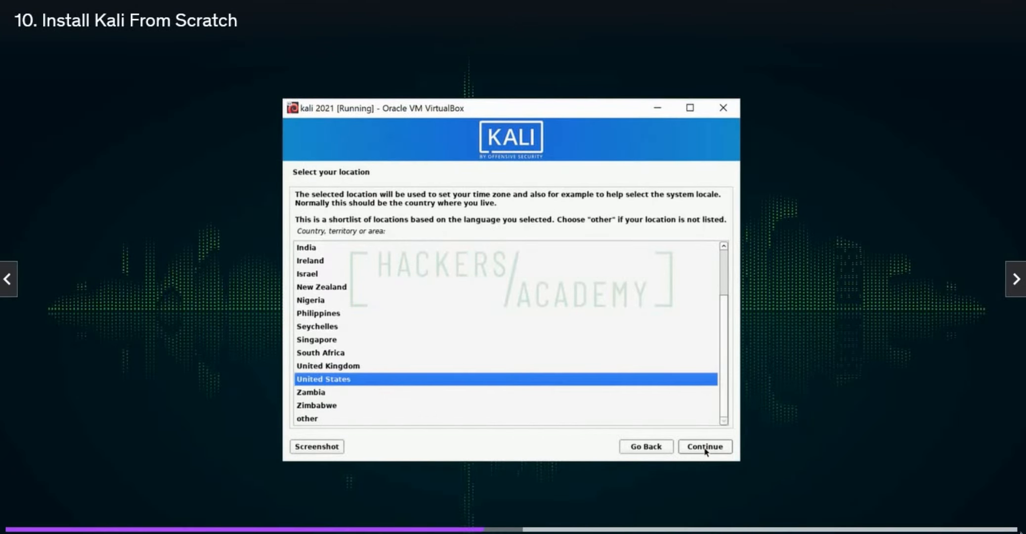
pyautogui.click(706, 446)
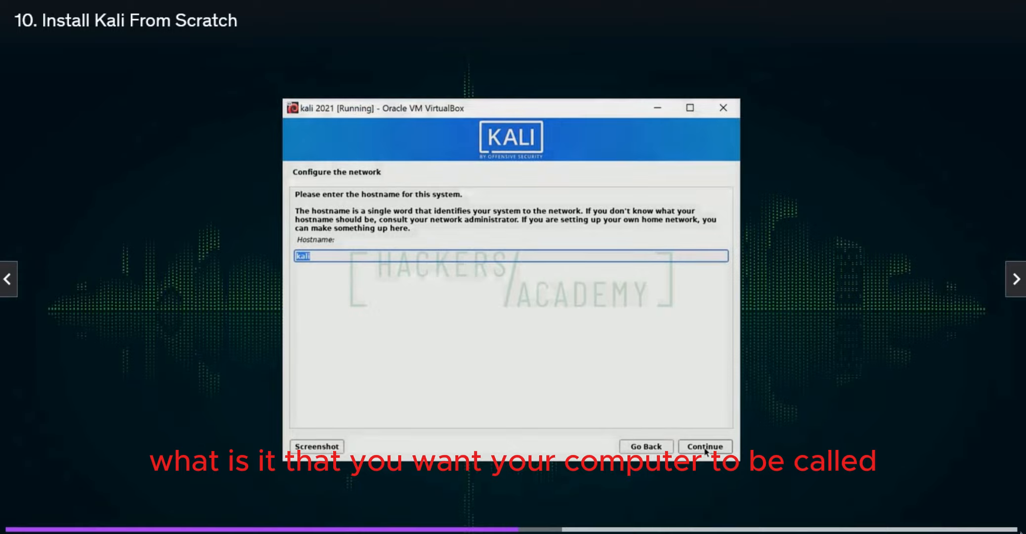
pyautogui.write('hackersac')
pyautogui.write('ademy')
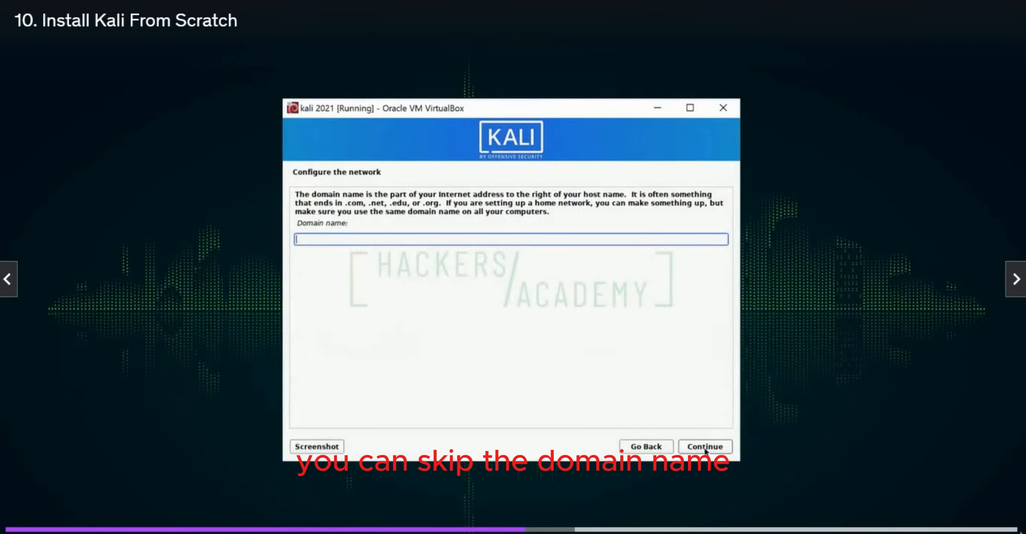
pyautogui.click(705, 446)
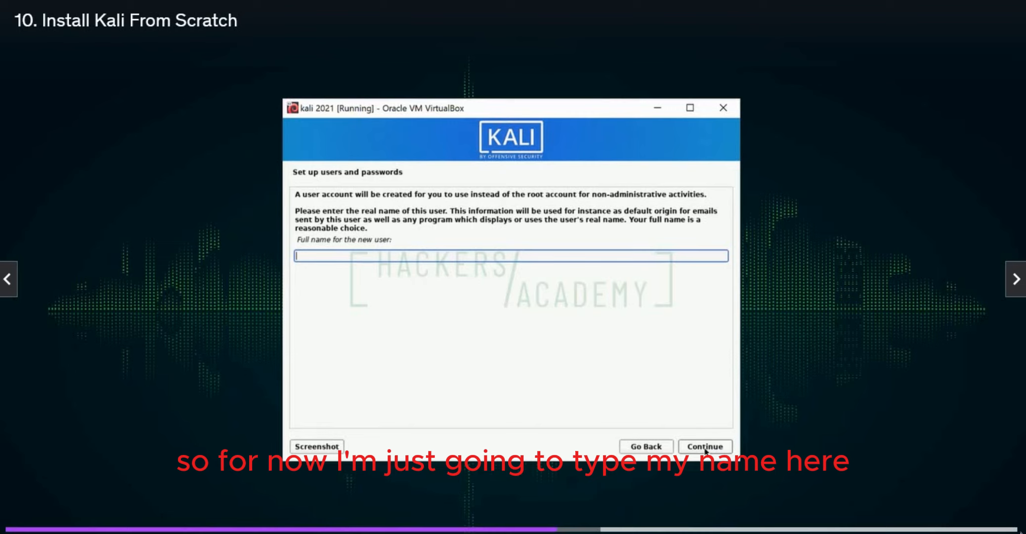
# Set up the new user account with the user's name and enter and confirm the account password
pyautogui.write('tarek')
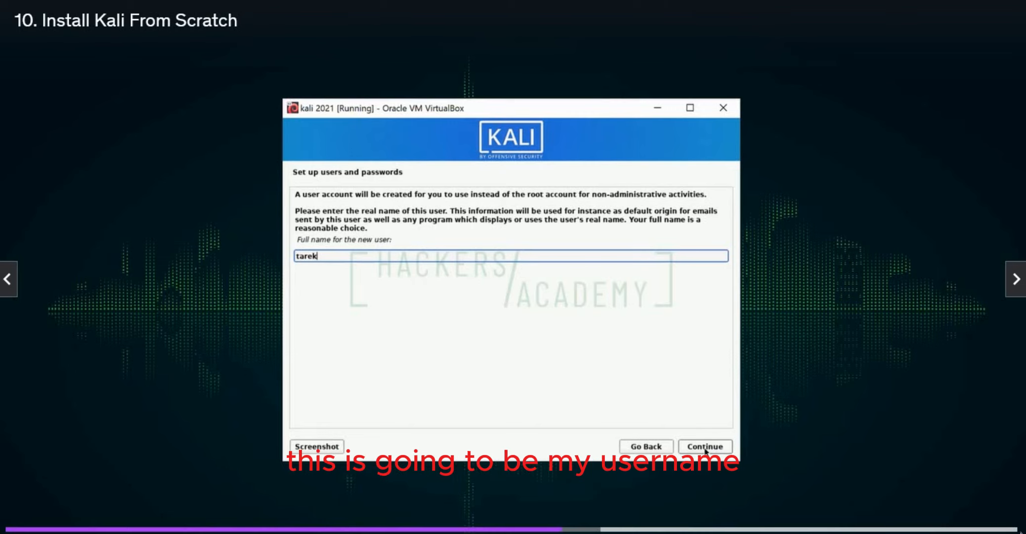
pyautogui.click(705, 447)
pyautogui.click(705, 447)
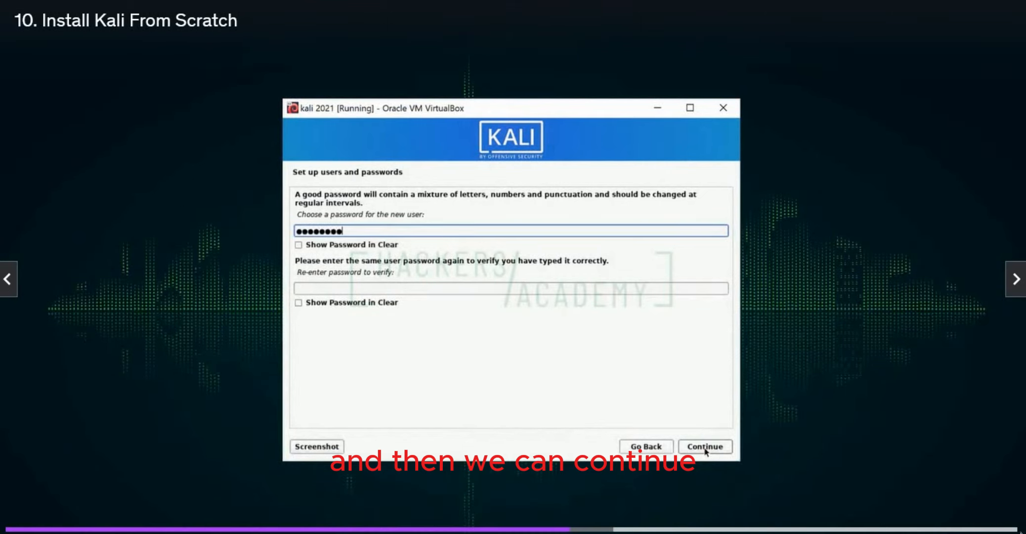
pyautogui.press('Tab')
pyautogui.press('Tab')
pyautogui.write('••••••••')
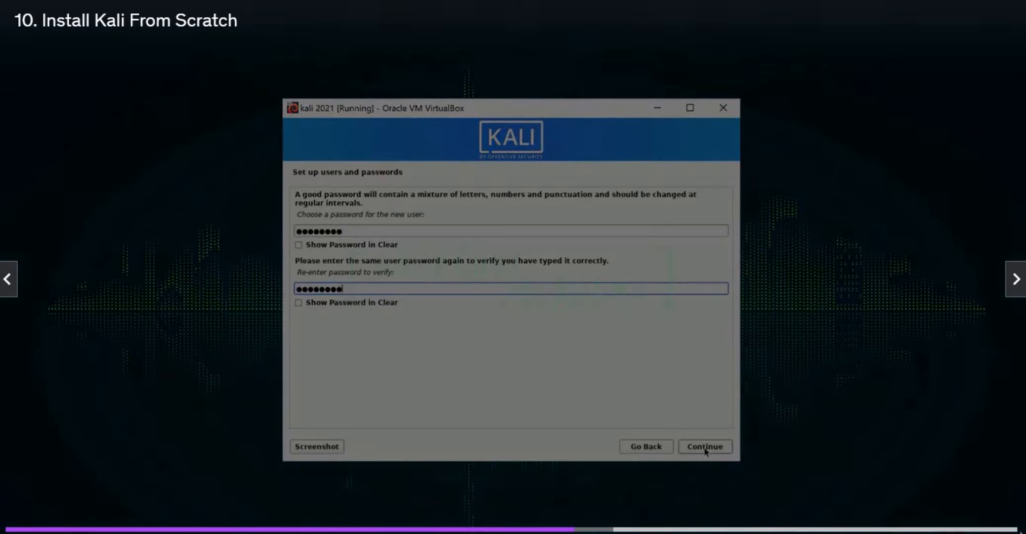
pyautogui.click(705, 446)
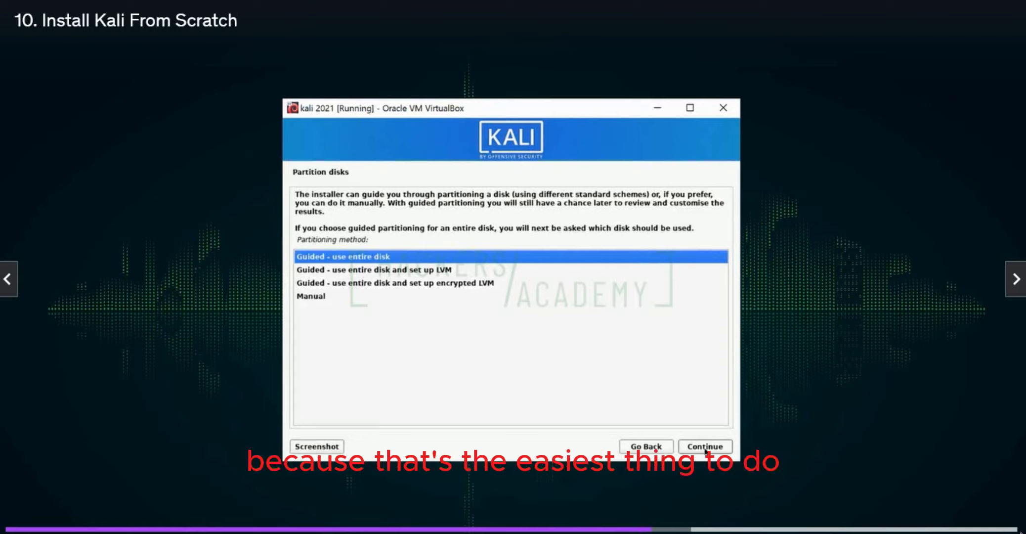
# Partition the entire SCSI1 (sda) disk with the guided method and write the partition changes to disk
pyautogui.click(705, 448)
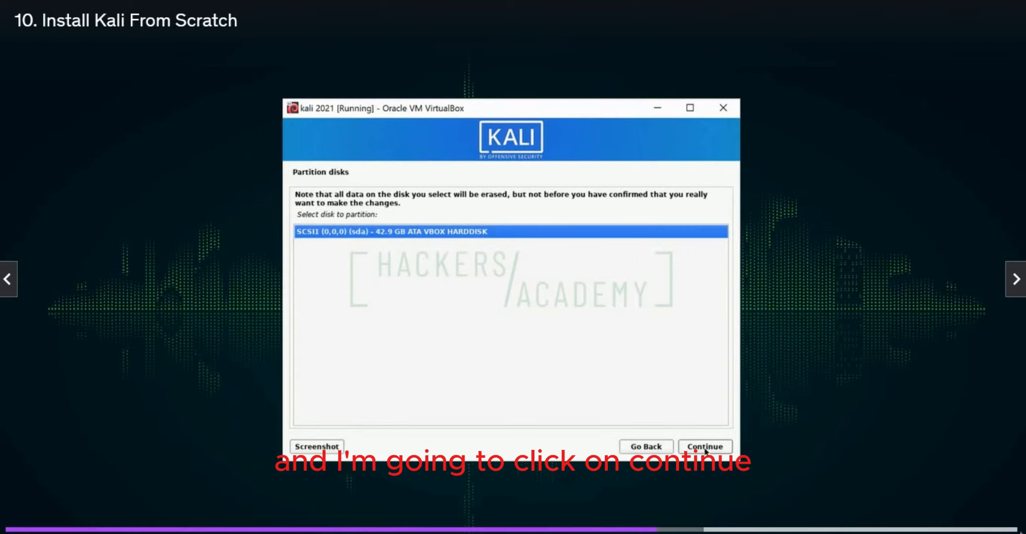
pyautogui.click(706, 447)
pyautogui.click(705, 447)
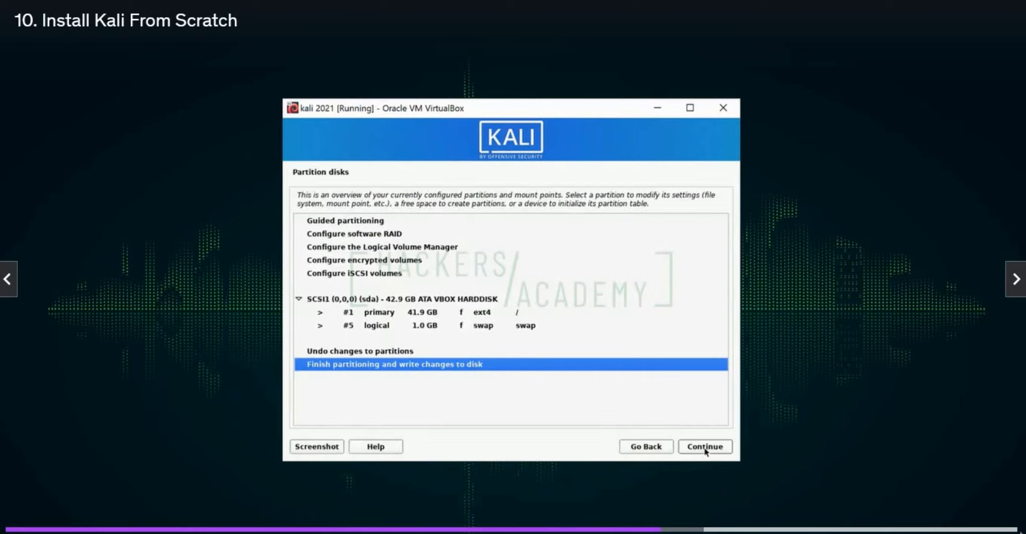
pyautogui.click(705, 446)
pyautogui.press('Down')
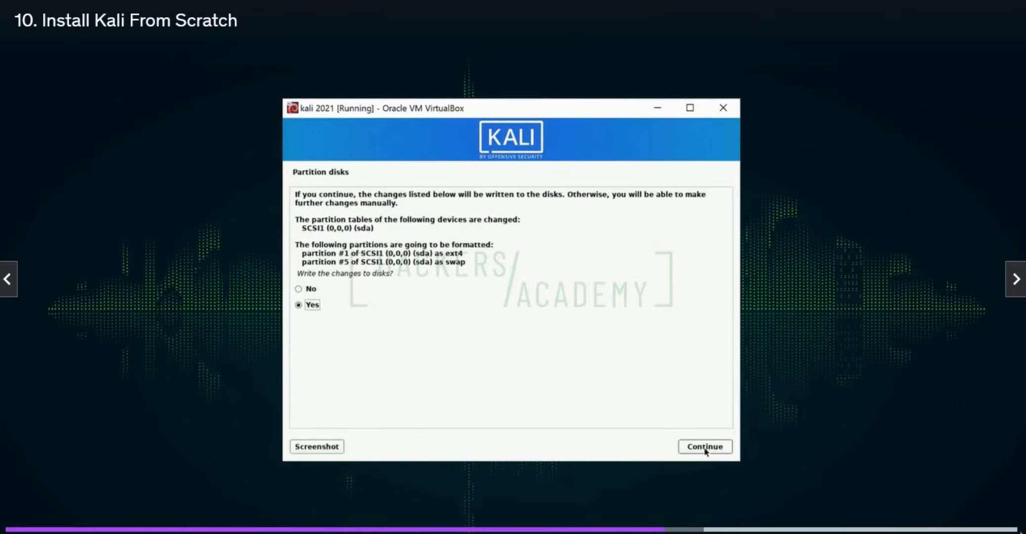
pyautogui.click(705, 446)
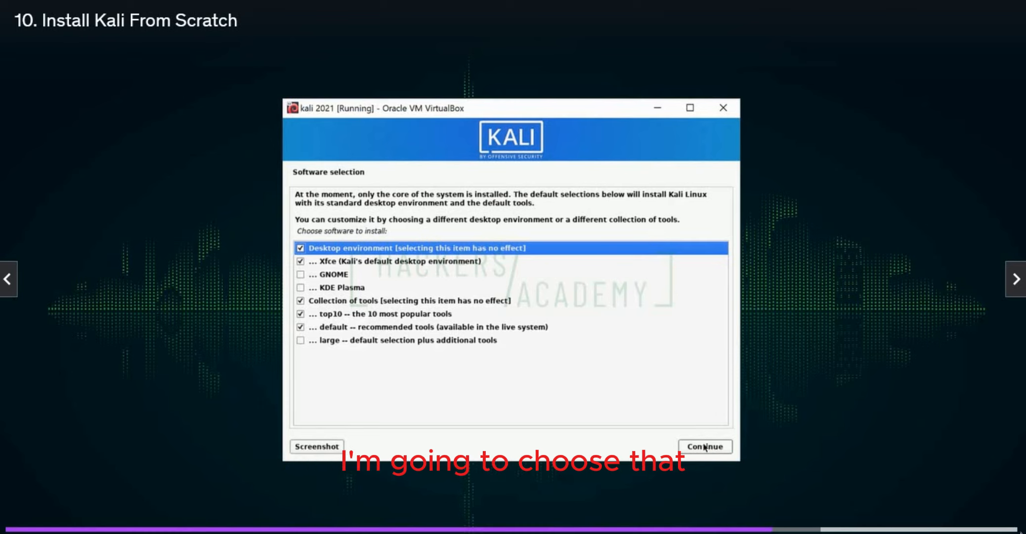
# Accept the default software selection and install the GRUB boot loader on /dev/sda
pyautogui.click(705, 447)
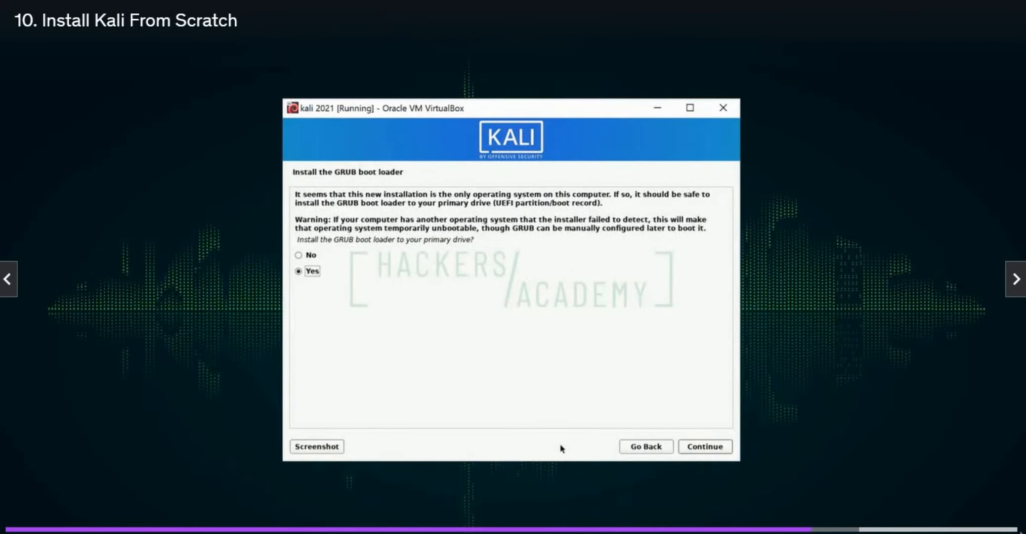
pyautogui.press('Return')
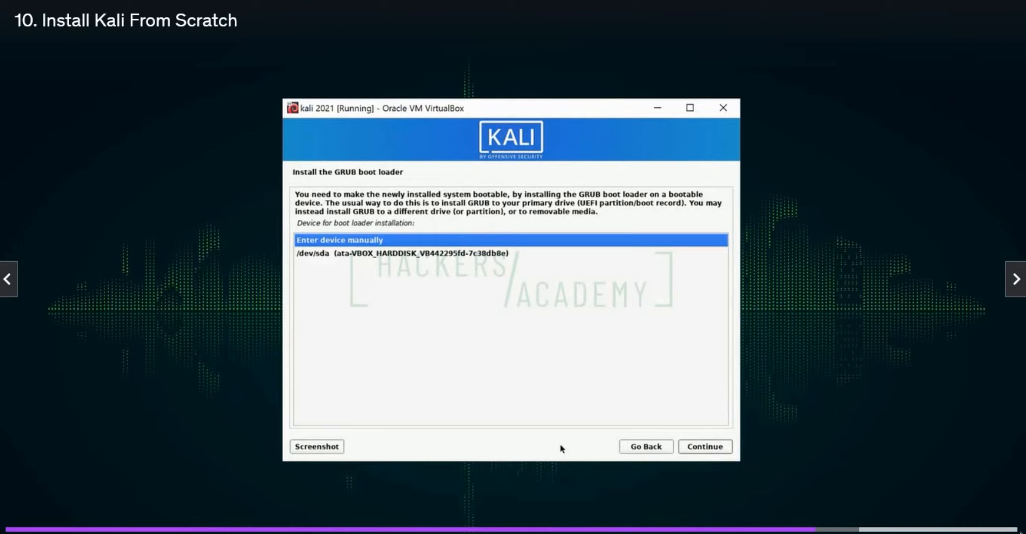
pyautogui.press('Down')
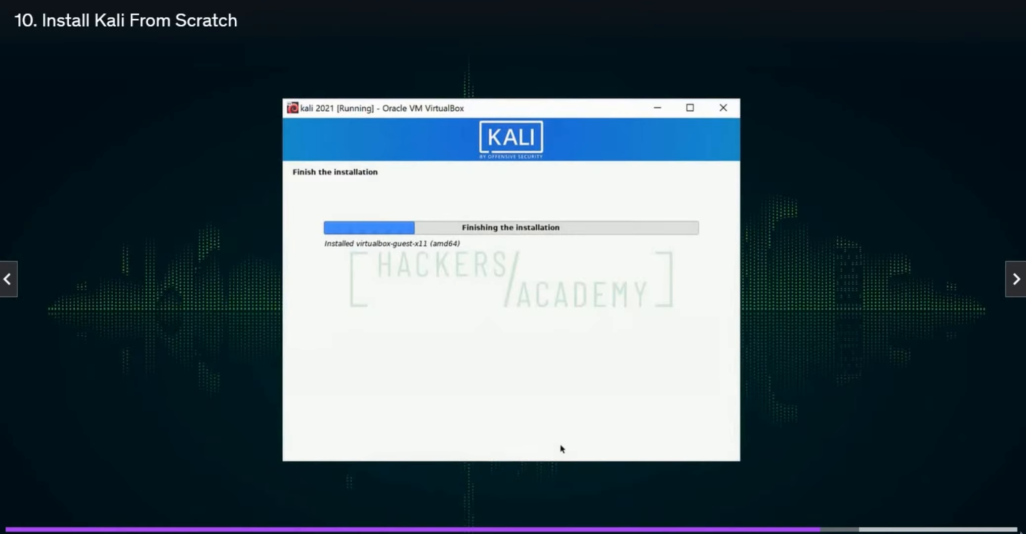